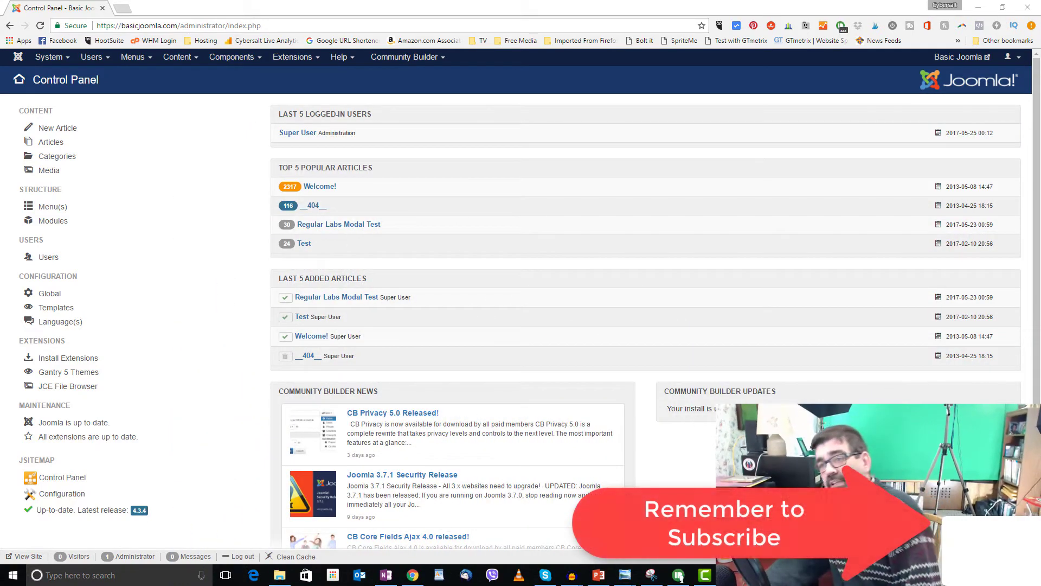
Step: Go to Extensions > Manage > Install to reach the extension installation page
{"action": "left_click", "coordinate": [79, 322]}
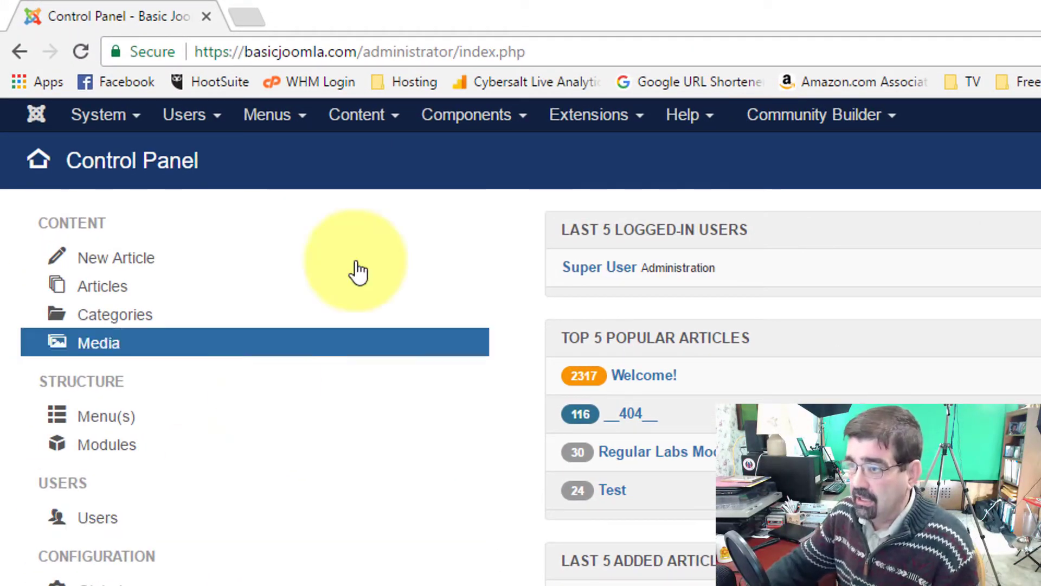
{"action": "left_click", "coordinate": [603, 128]}
{"action": "mouse_move", "coordinate": [614, 166]}
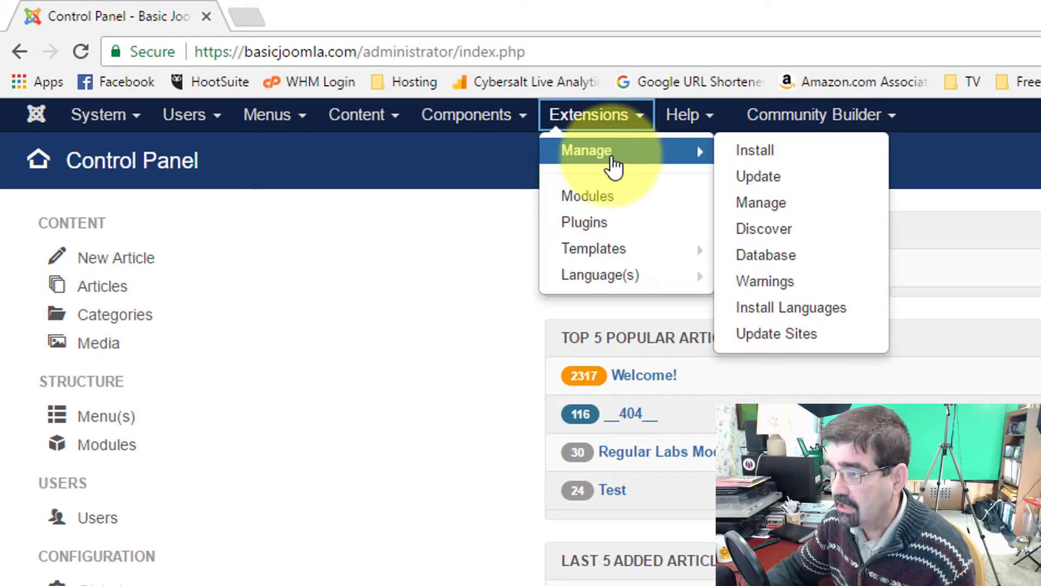
{"action": "left_click", "coordinate": [766, 151]}
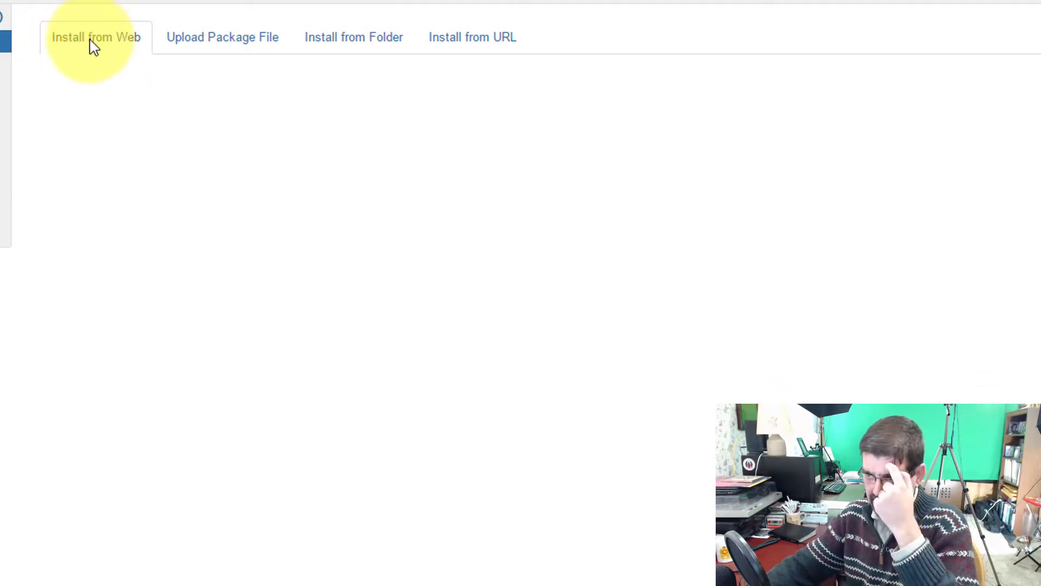
Step: Browse the Install from Web directory and open the Akeeba Backup 5.3.3 listing
{"action": "left_click", "coordinate": [210, 41]}
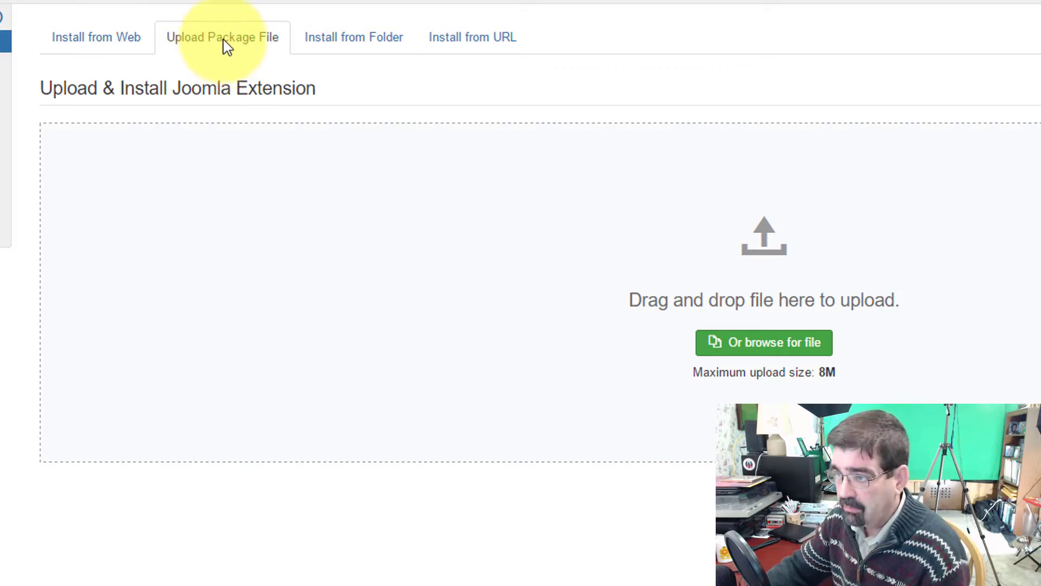
{"action": "left_click", "coordinate": [116, 42]}
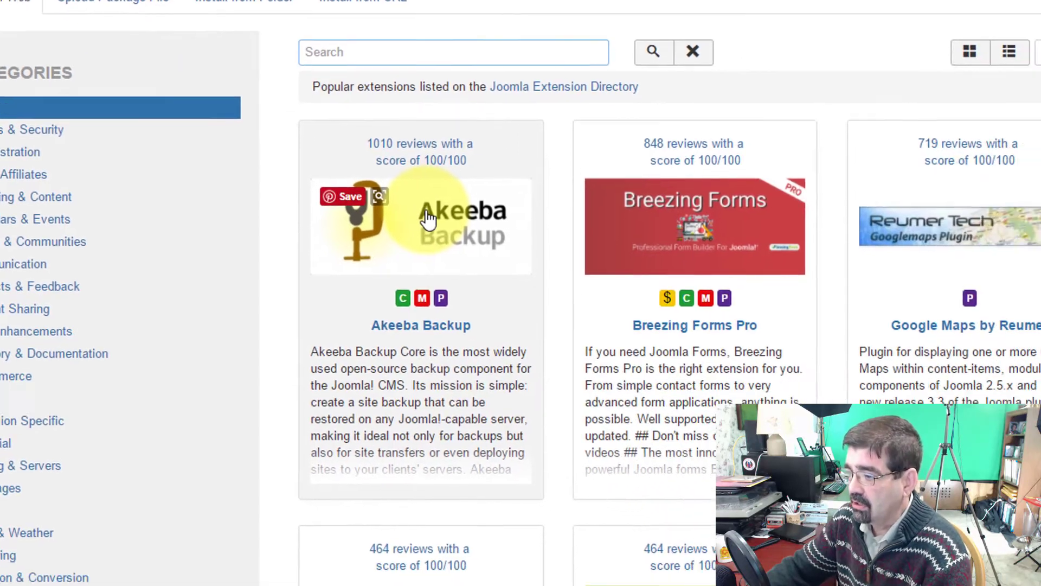
{"action": "left_click", "coordinate": [535, 259]}
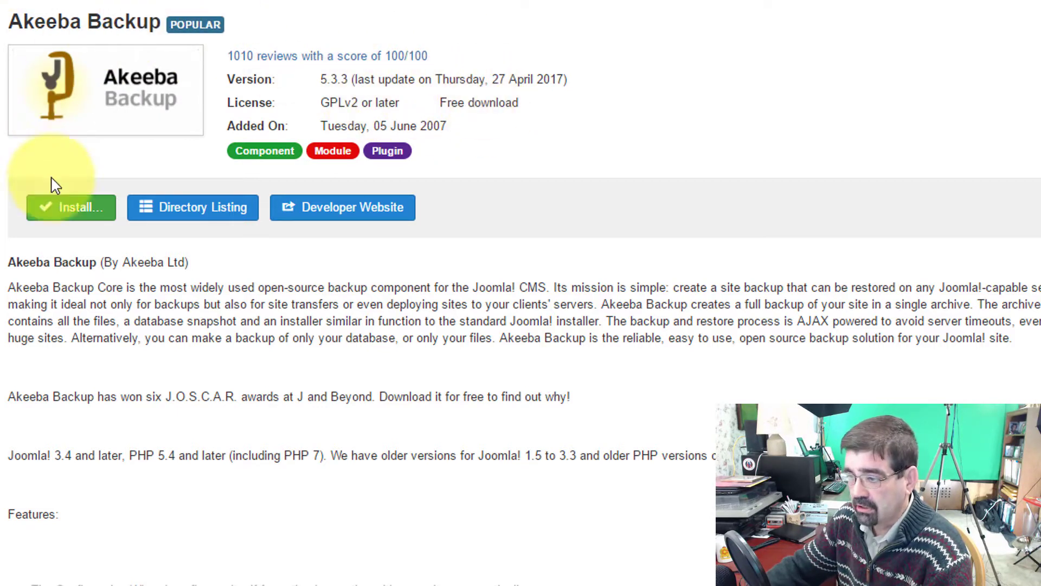
Step: Install the Akeeba Backup 5.4.0 package from its directory listing and confirm
{"action": "left_click", "coordinate": [69, 215]}
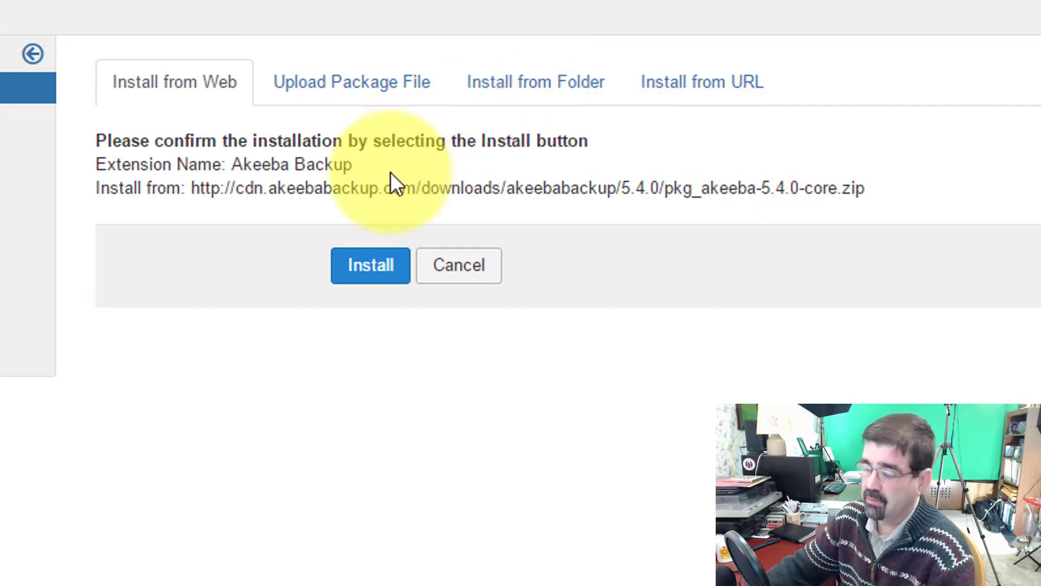
{"action": "left_click", "coordinate": [372, 263]}
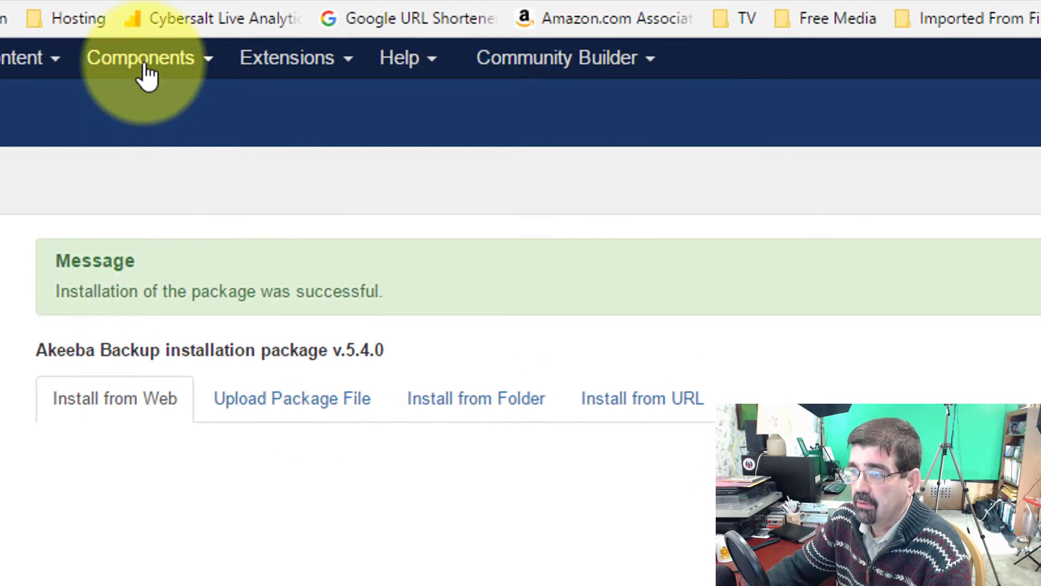
Step: Open the Akeeba Backup control panel from the Components menu
{"action": "left_click", "coordinate": [145, 72]}
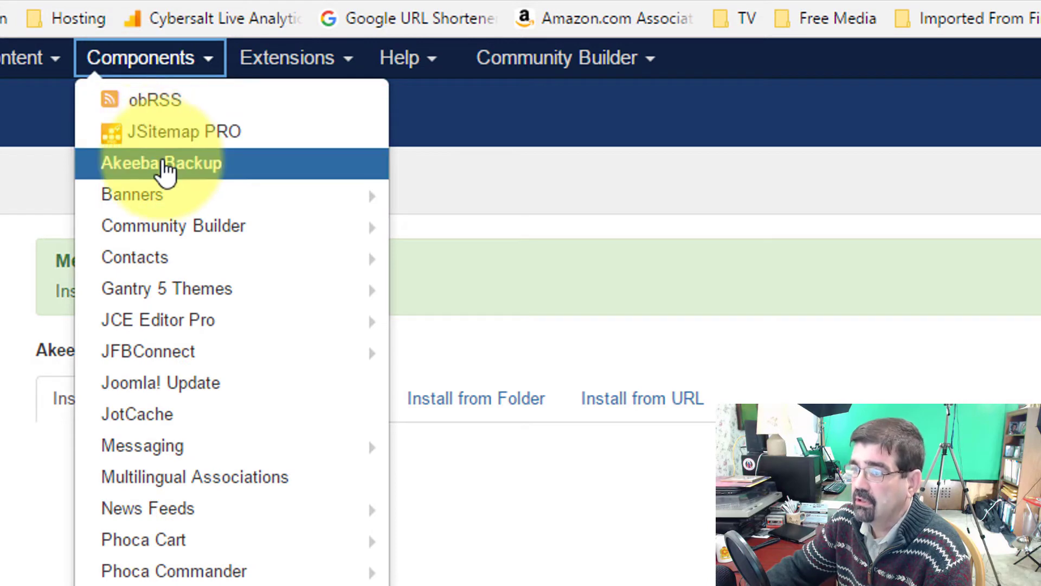
{"action": "left_click", "coordinate": [167, 169]}
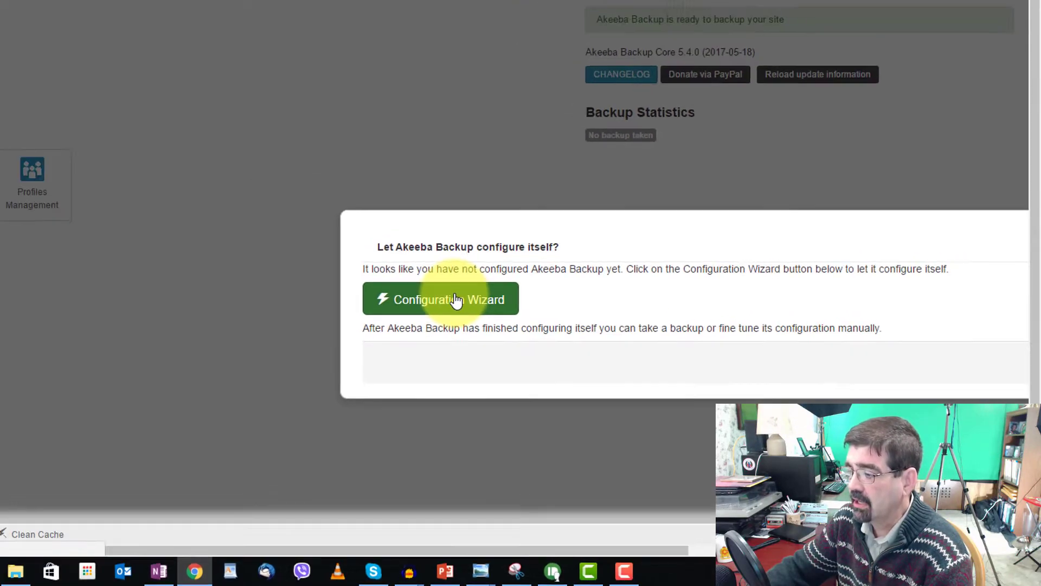
Step: Let Akeeba Backup configure itself automatically and wait for its benchmarks to finish
{"action": "left_click", "coordinate": [339, 243]}
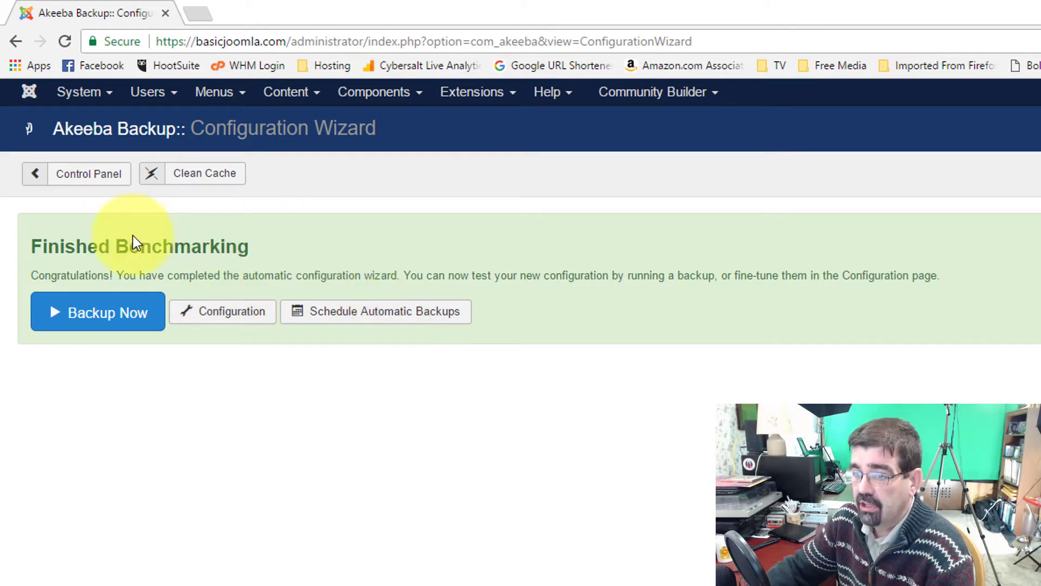
Step: Open the new-backup form and enter the backup comment 'Backup for Tutorial'
{"action": "left_click", "coordinate": [88, 326]}
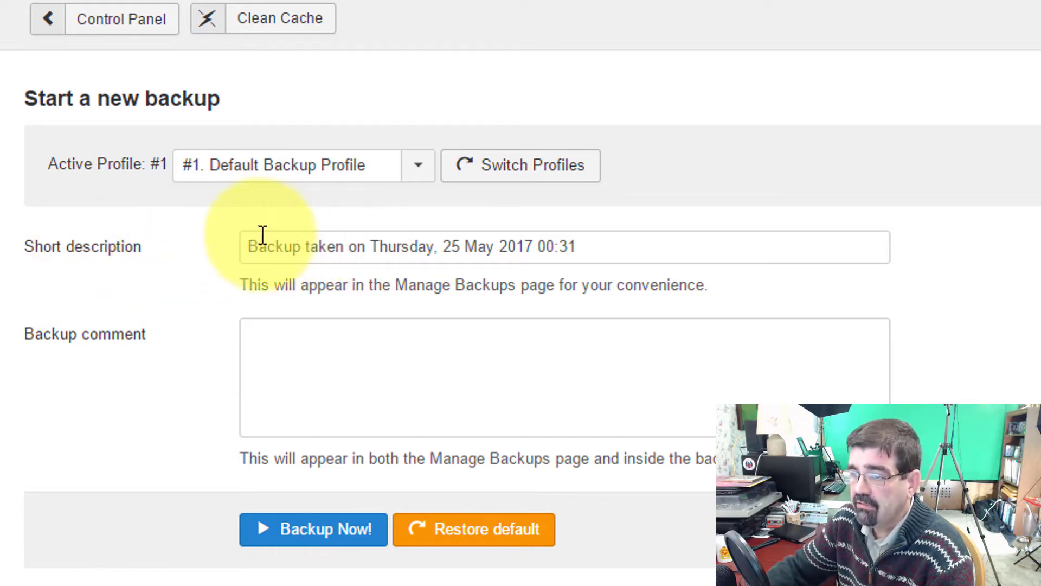
{"action": "left_click", "coordinate": [356, 341]}
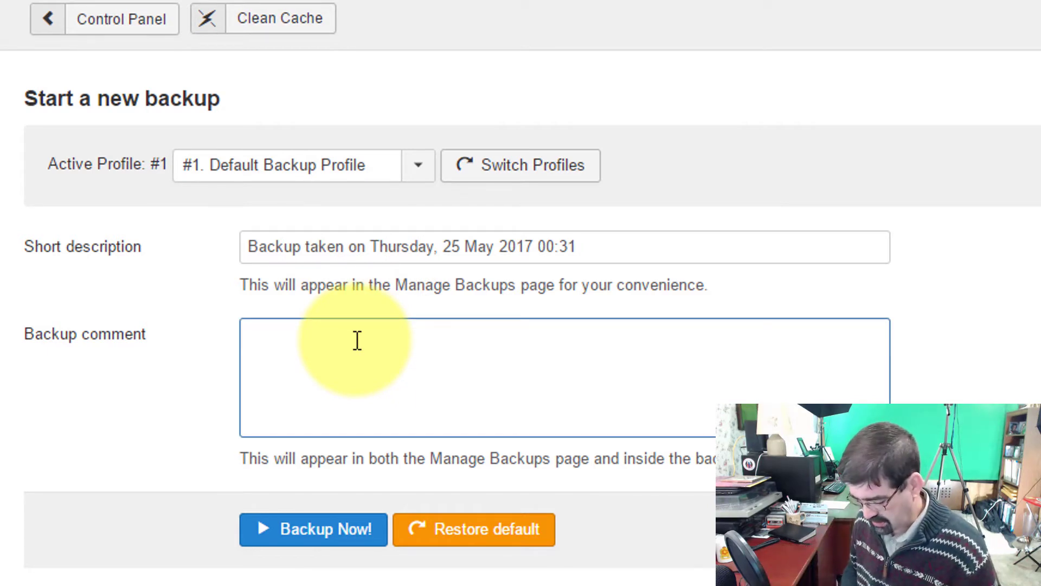
{"action": "type", "text": "BA"}
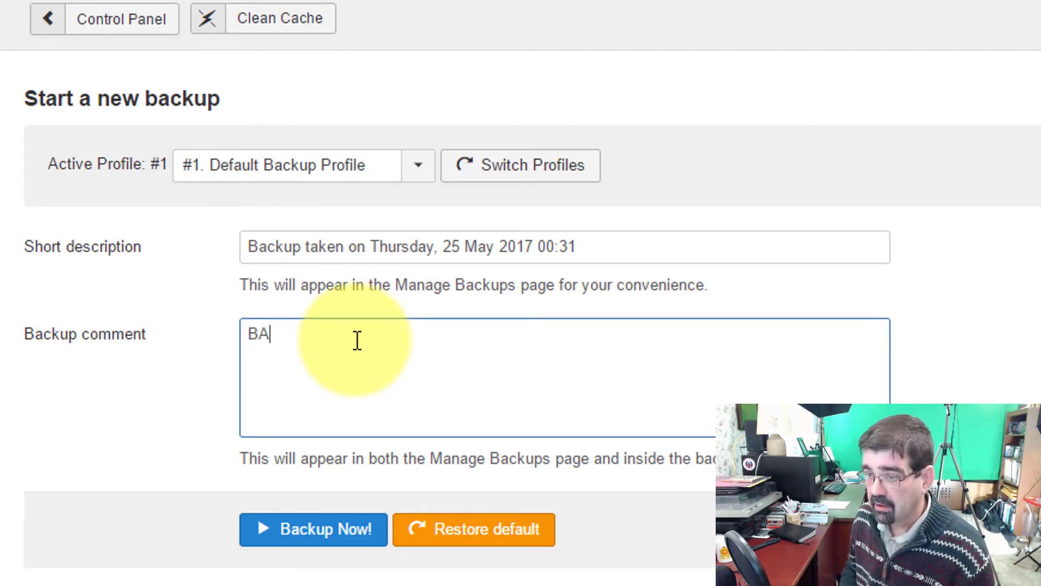
{"action": "key", "text": "BackSpace"}
{"action": "type", "text": "ackup"}
{"action": "key", "text": "BackSpace"}
{"action": "type", "text": "up for"}
{"action": "key", "text": "BackSpace"}
{"action": "key", "text": "BackSpace"}
{"action": "key", "text": "BackSpace"}
{"action": "key", "text": "BackSpace"}
{"action": "key", "text": "BackSpace"}
{"action": "key", "text": "BackSpace"}
{"action": "key", "text": "BackSpace"}
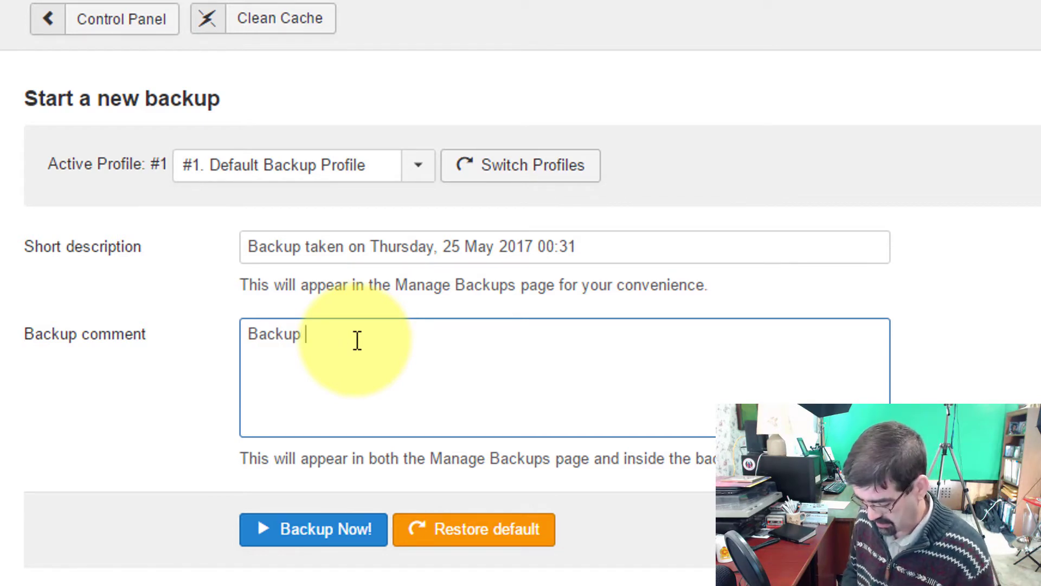
{"action": "type", "text": "for Tu"}
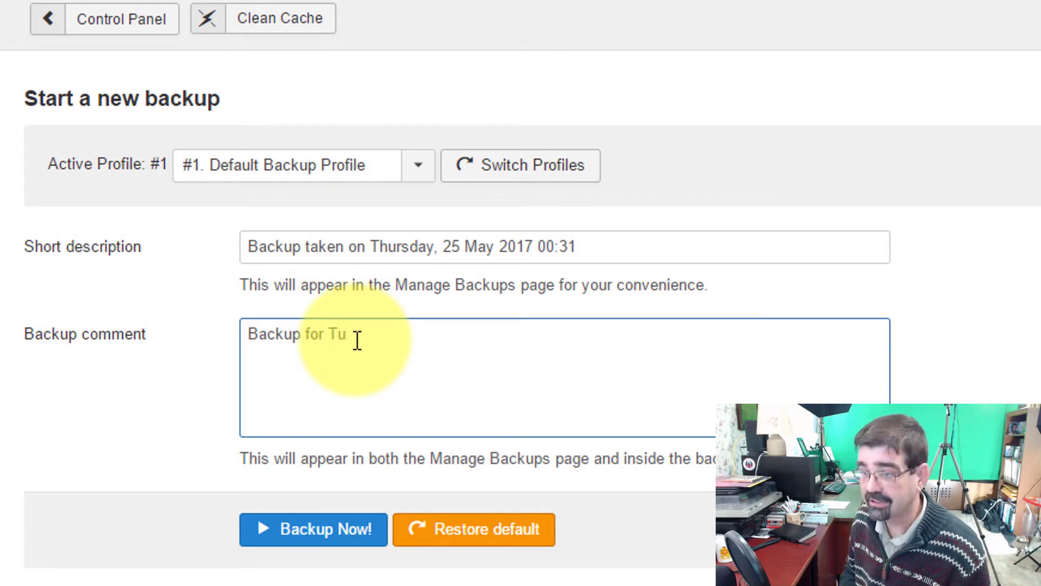
{"action": "type", "text": "torial"}
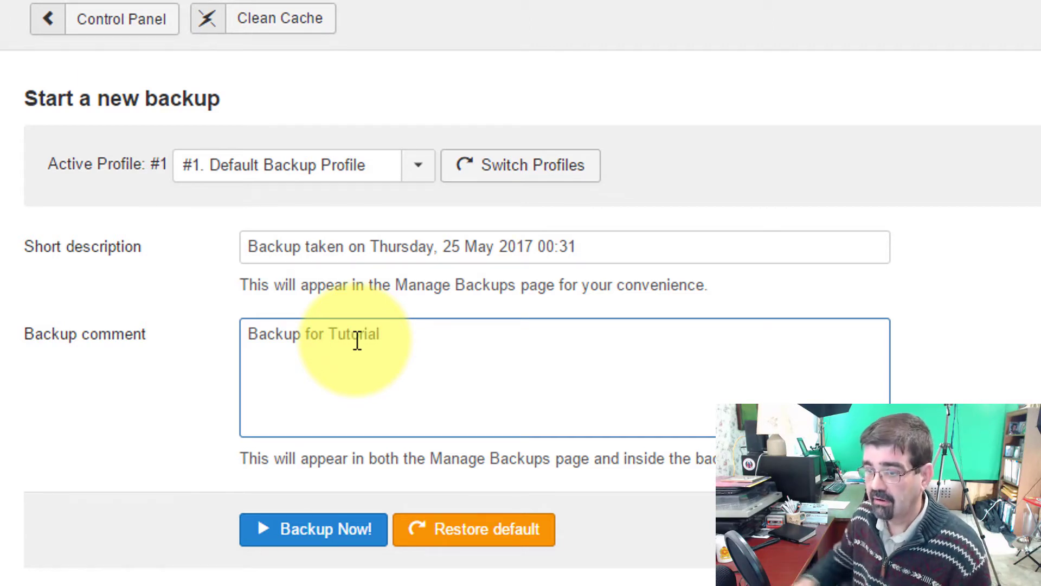
Step: Run the full site backup with the 'Backup for Tutorial' comment until it completes
{"action": "left_click", "coordinate": [326, 529]}
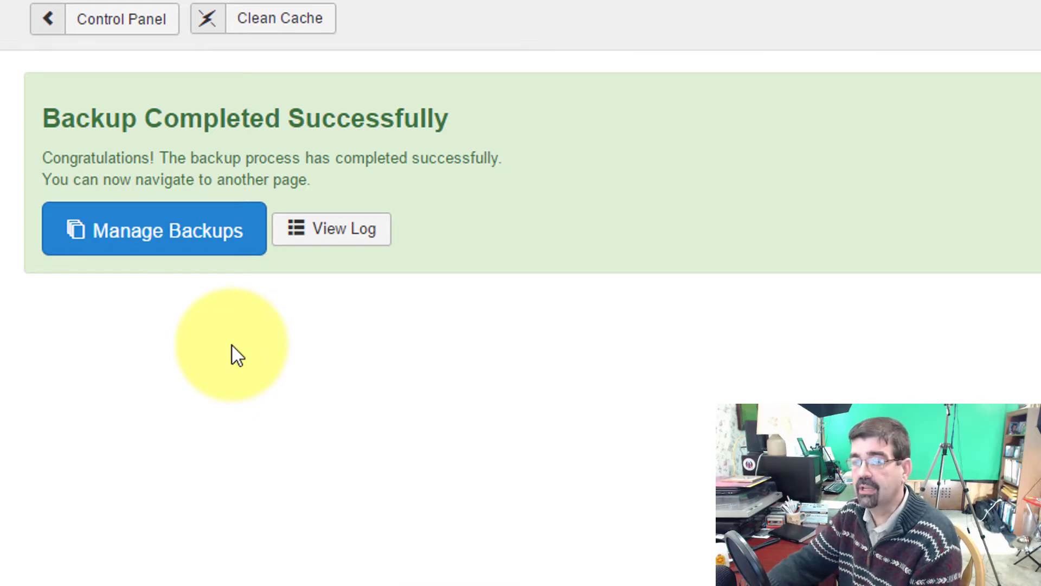
Step: Open Manage Backups to view the 113.11 Mb backup from 25 May 2017
{"action": "left_click", "coordinate": [157, 239]}
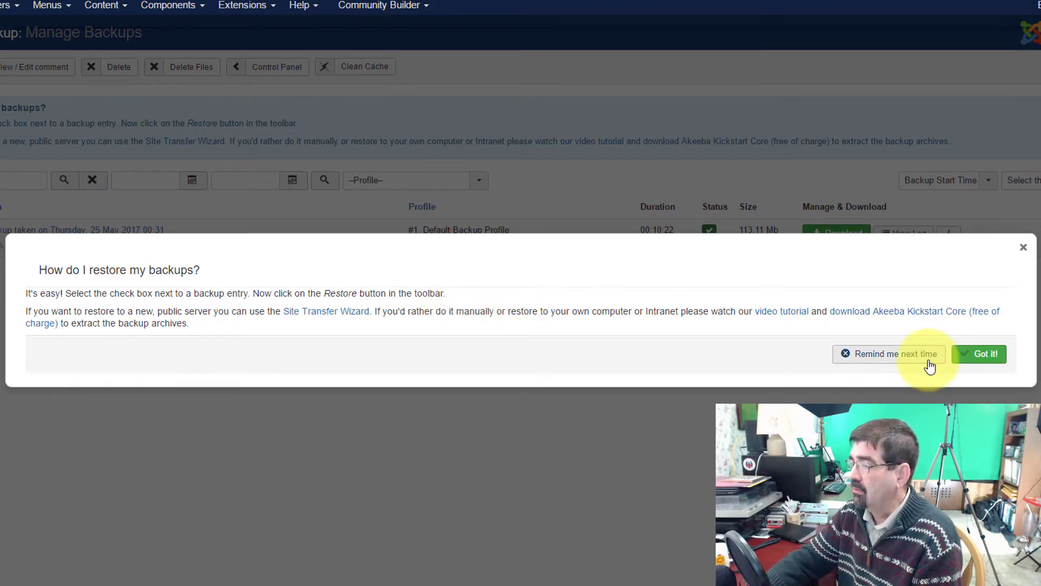
Step: Dismiss the 'How do I restore my backups?' tip with Got it!
{"action": "left_click", "coordinate": [979, 358]}
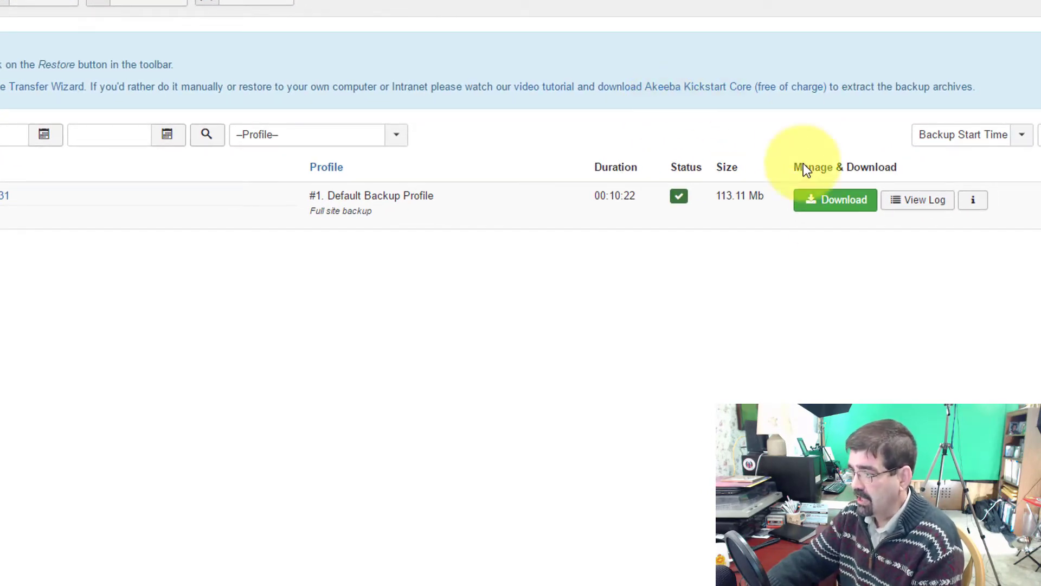
Step: Download site-basicjoomla.com-20170525-003224.jpa to the Desktop's delete folder and close the warning
{"action": "left_click", "coordinate": [833, 210]}
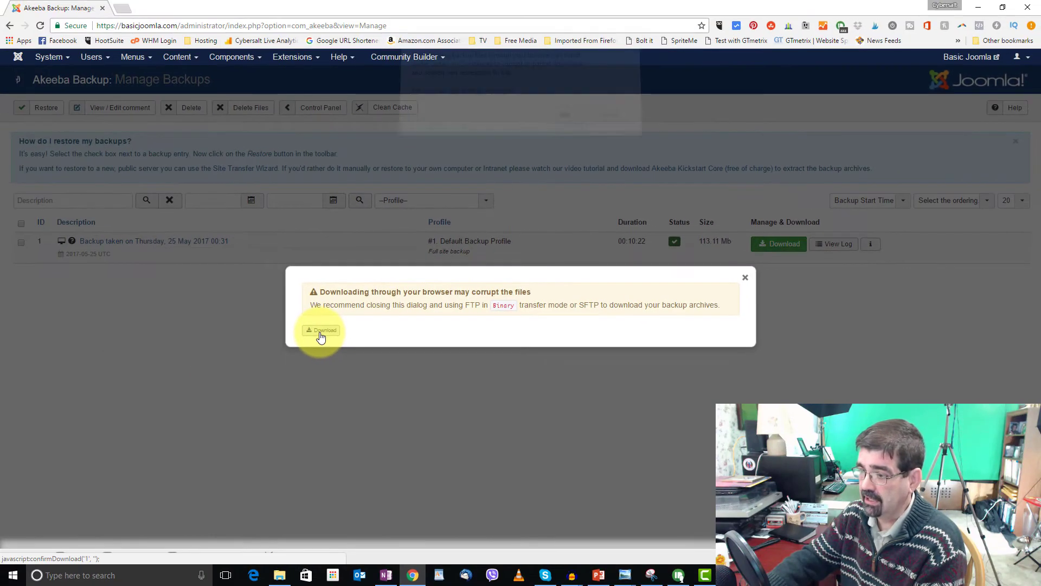
{"action": "left_click", "coordinate": [150, 329]}
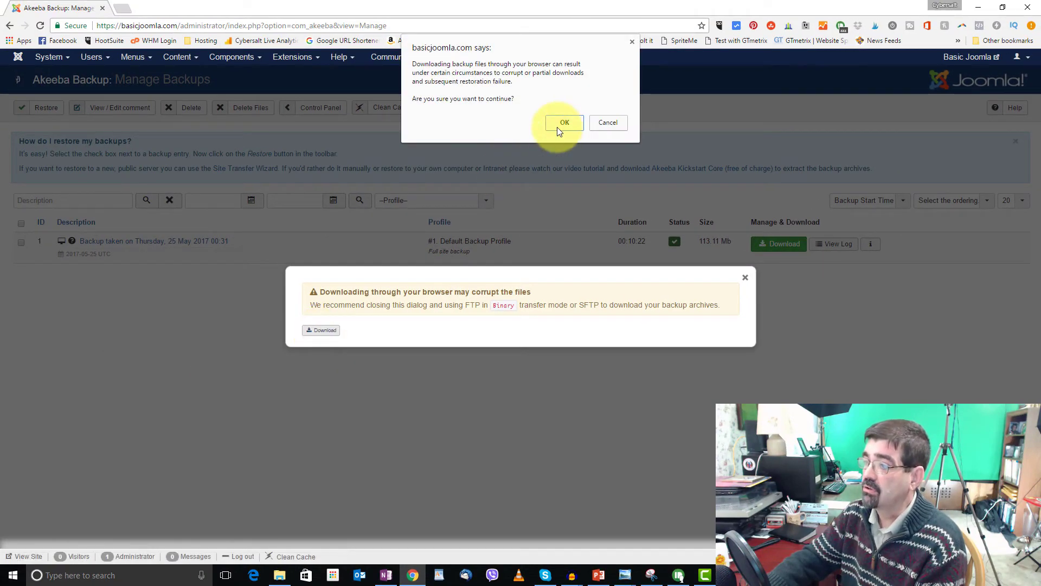
{"action": "left_click", "coordinate": [562, 123]}
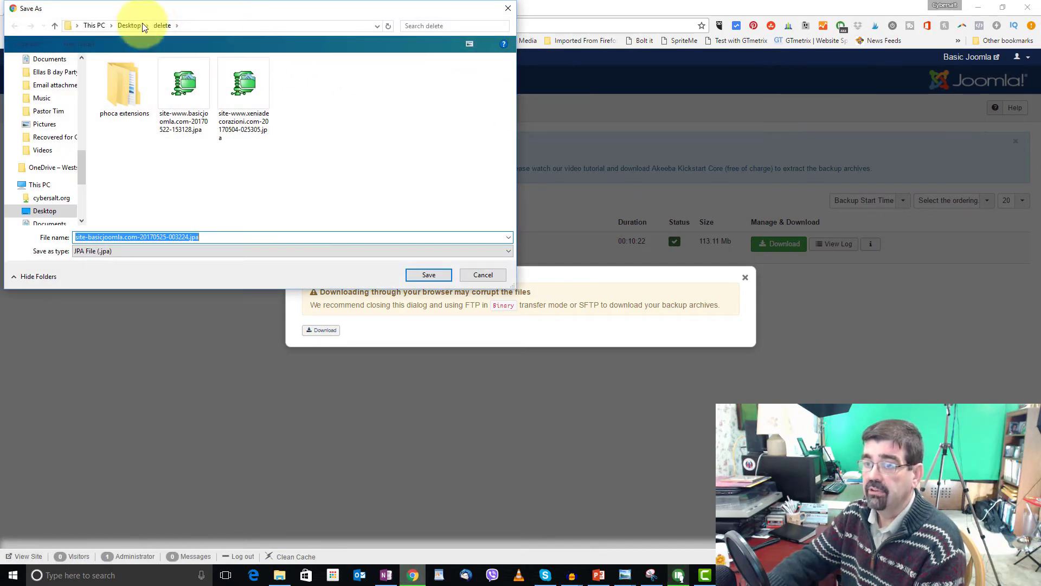
{"action": "left_click", "coordinate": [428, 274]}
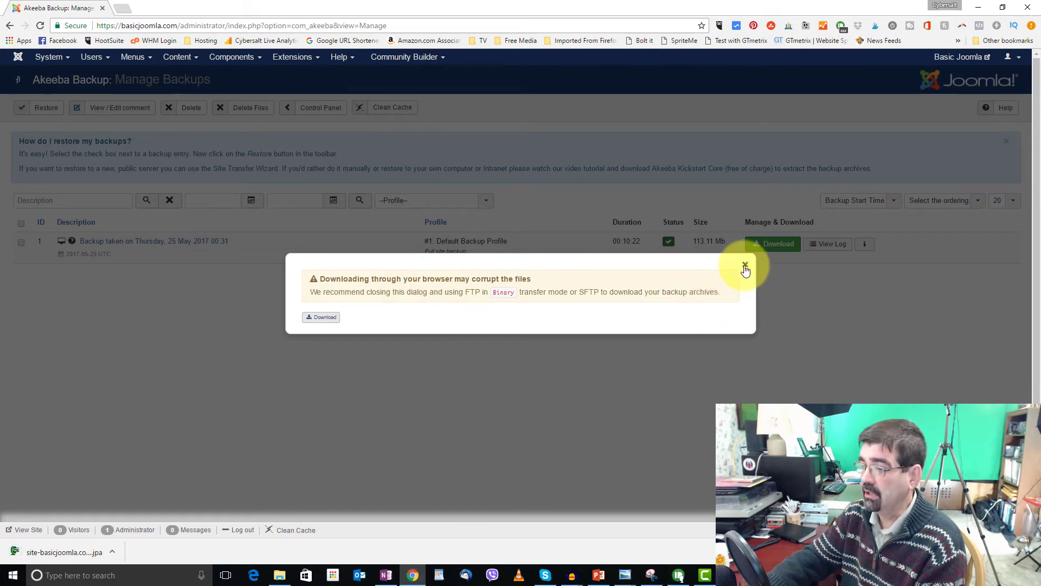
{"action": "left_click", "coordinate": [745, 266]}
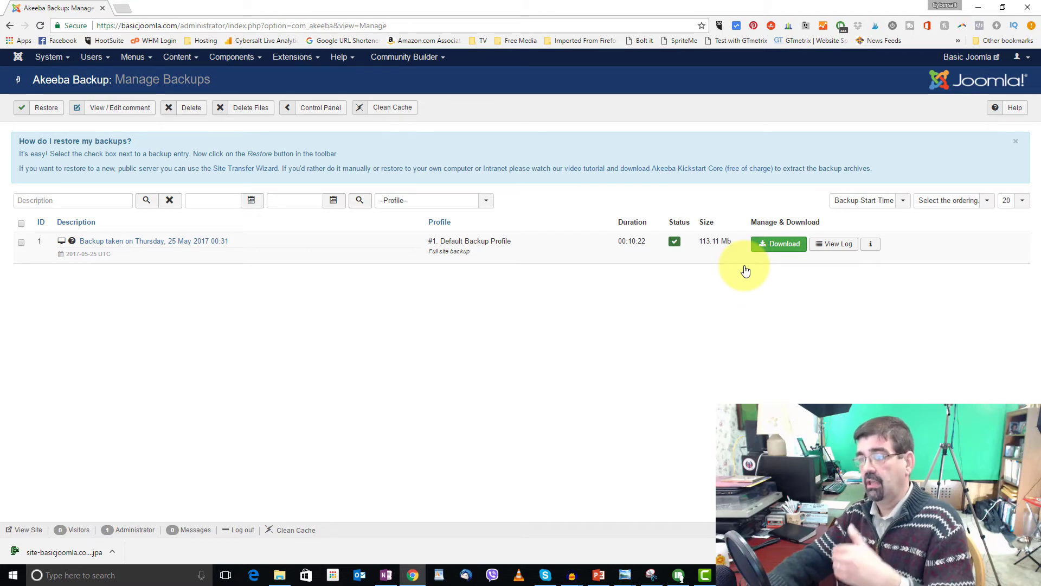
Step: Bring the cPanel browser window forward and drag it to the centre of the screen
{"action": "left_click", "coordinate": [412, 575]}
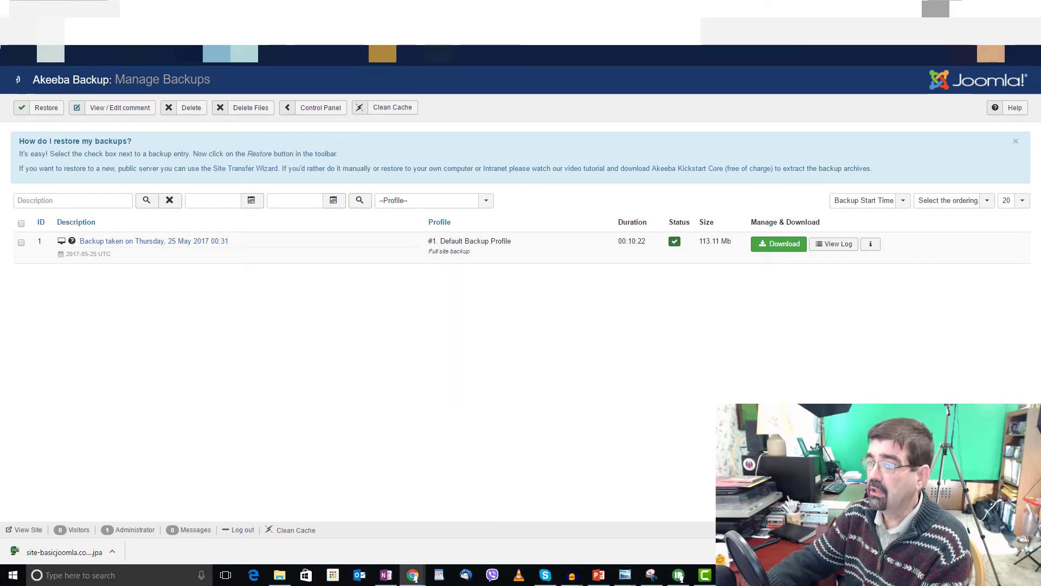
{"action": "left_click_drag", "start_coordinate": [104, 36], "coordinate": [297, 1]}
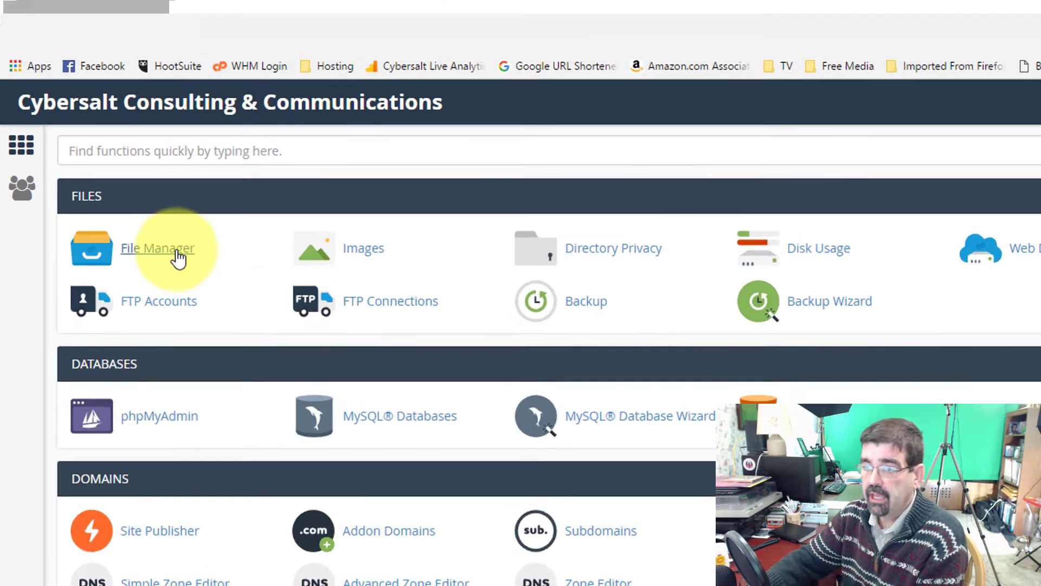
Step: In File Manager, browse to administrator/components/com_akeeba/backup to find the 113.11 MB .jpa archive
{"action": "left_click", "coordinate": [98, 153]}
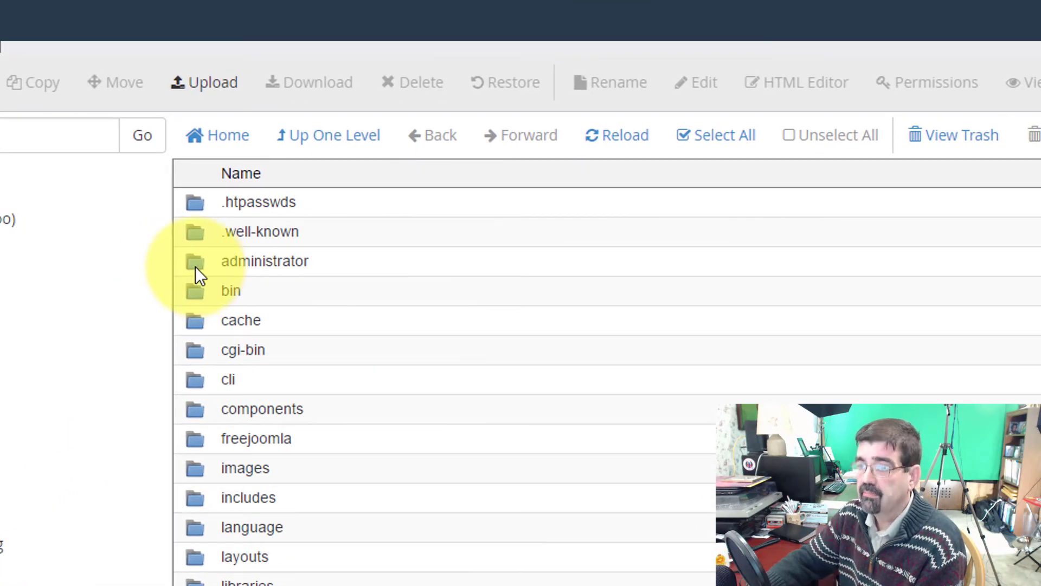
{"action": "double_click", "coordinate": [195, 266]}
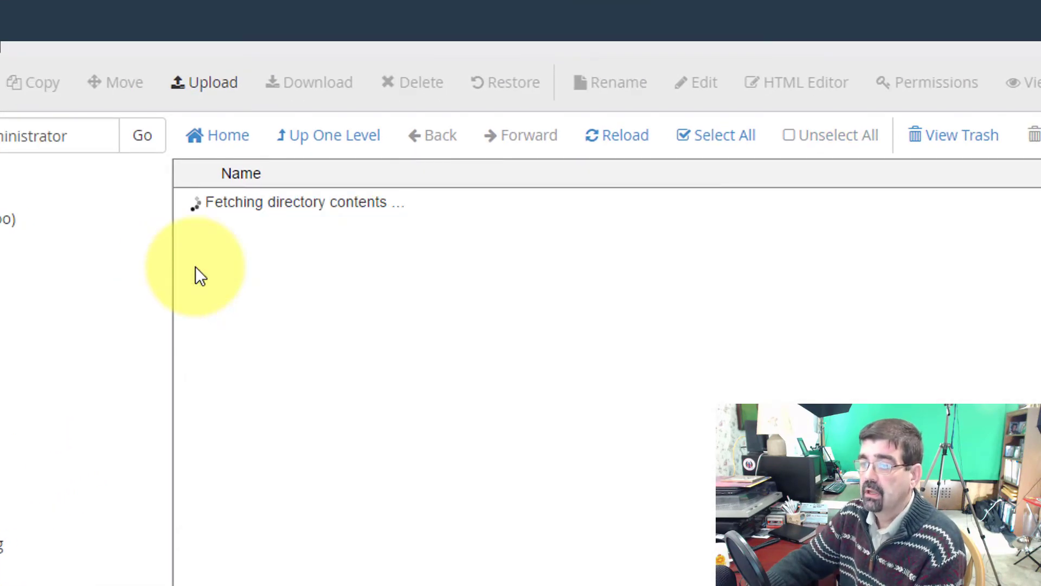
{"action": "double_click", "coordinate": [195, 237]}
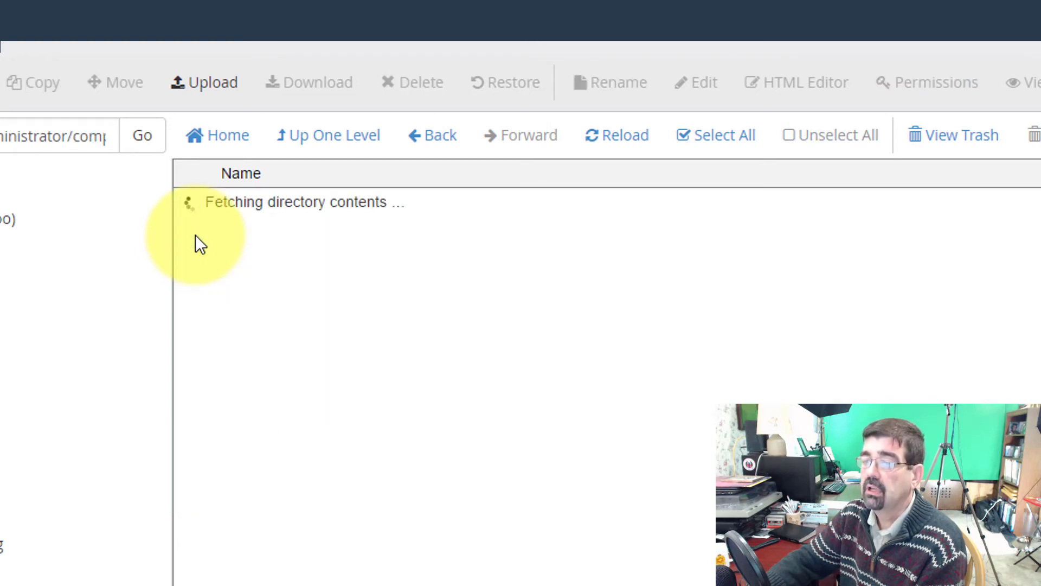
{"action": "double_click", "coordinate": [199, 265]}
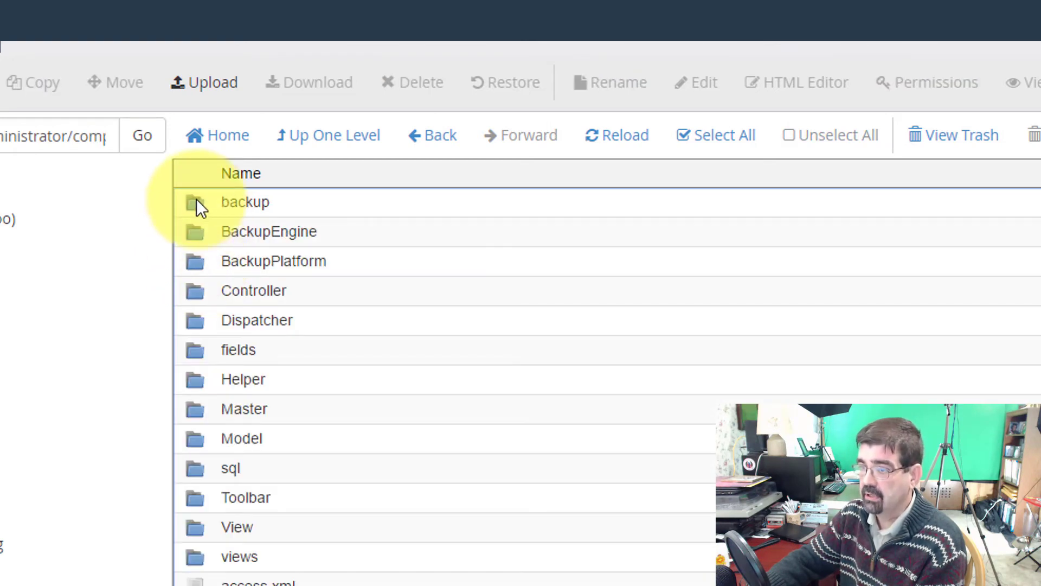
{"action": "double_click", "coordinate": [197, 200]}
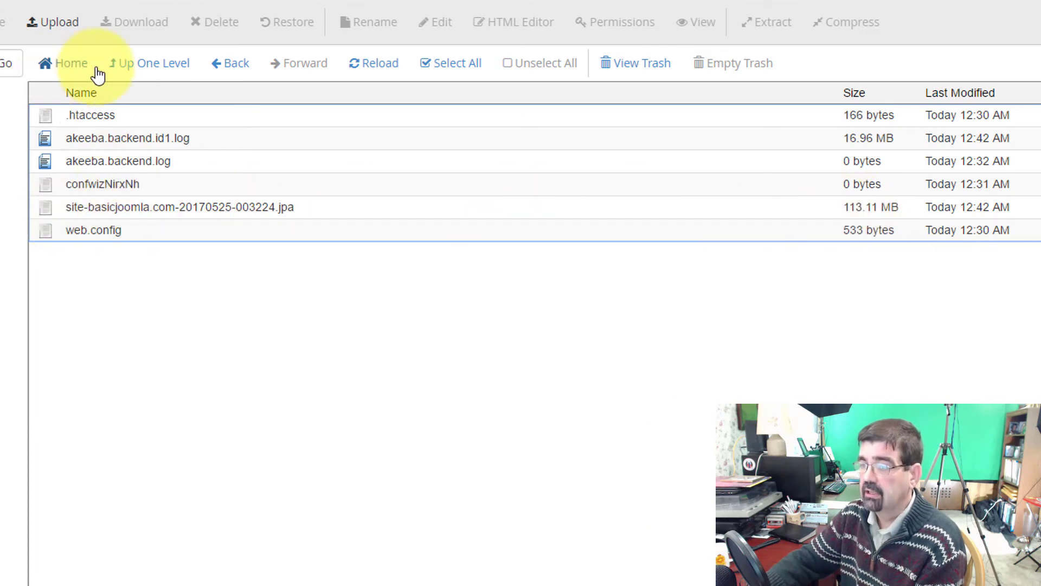
Step: Select the site-basicjoomla.com-20170525-003224.jpa archive row in the backup folder
{"action": "left_click", "coordinate": [107, 207]}
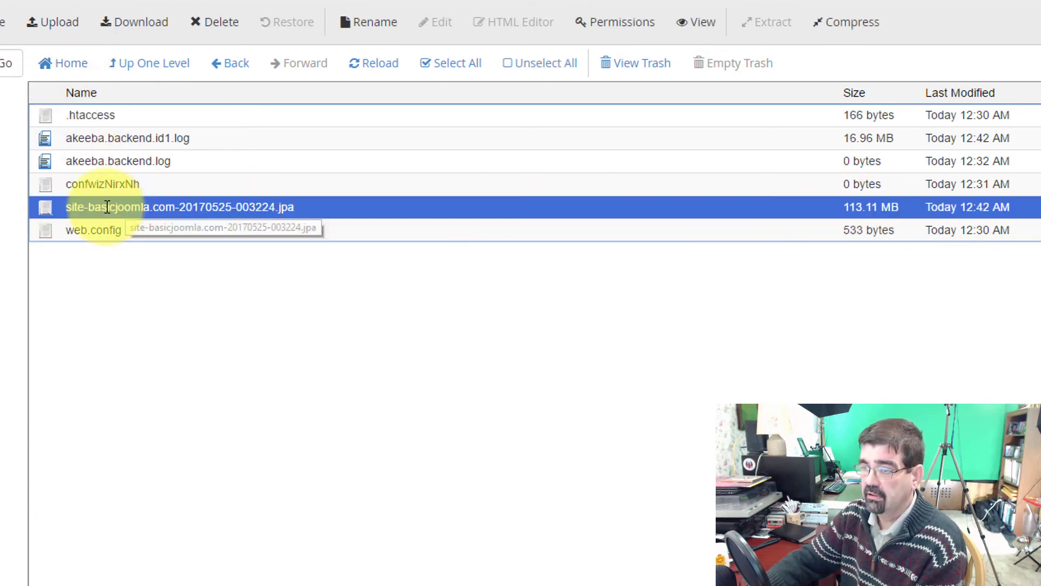